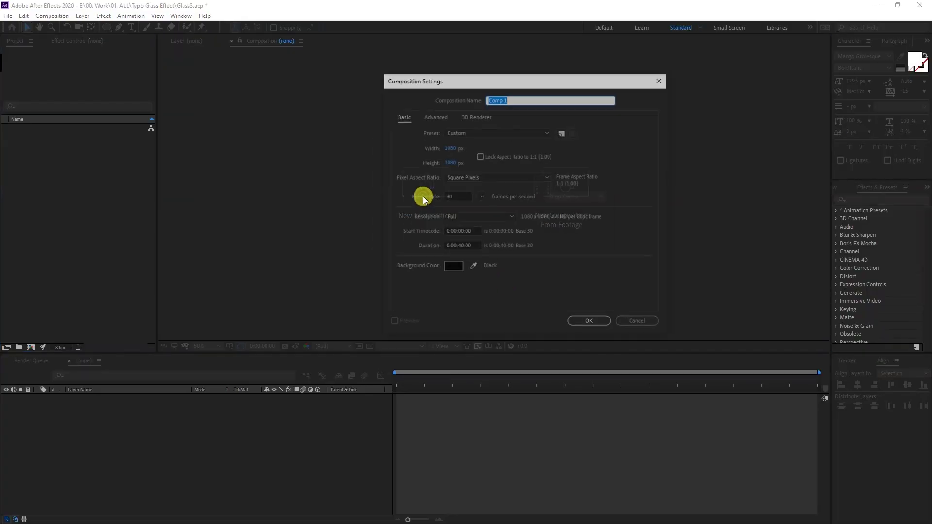
Set the new 1080×1080 composition's duration to 0:00:10:00 and select its name field
click(458, 246)
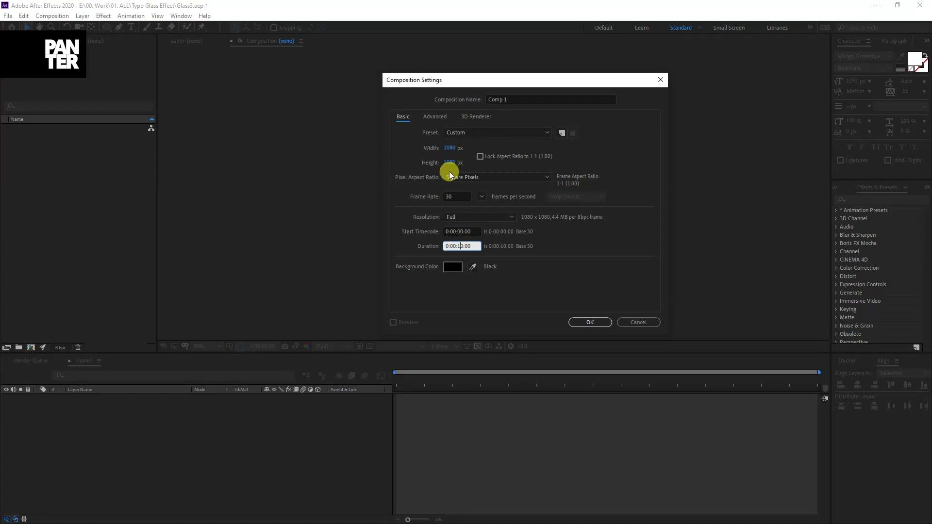
click(487, 99)
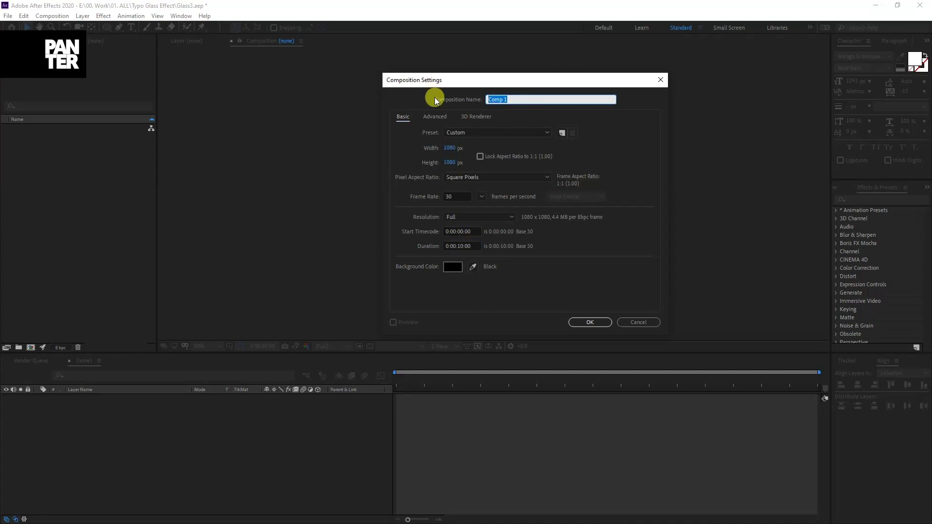
Name the composition TXT, create it, and add a '3' text layer
text(TXT)
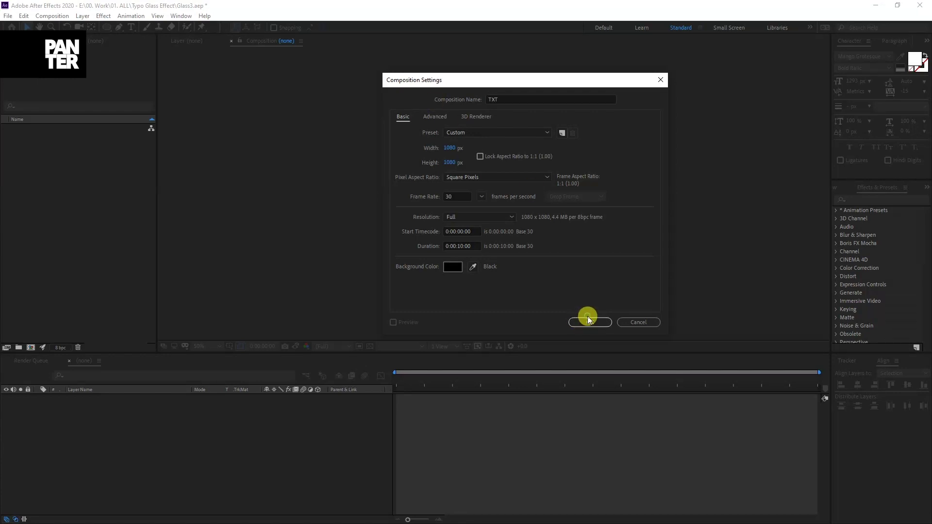
click(587, 316)
click(130, 28)
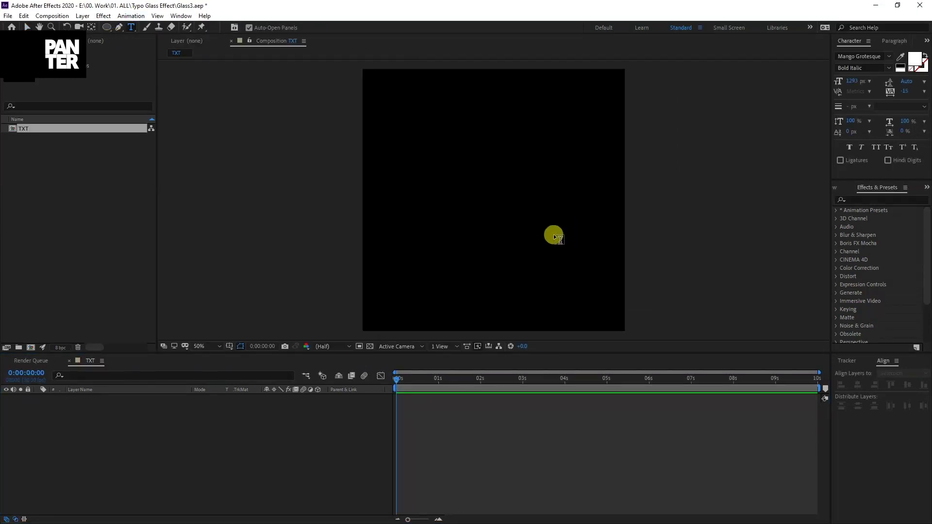
click(470, 194)
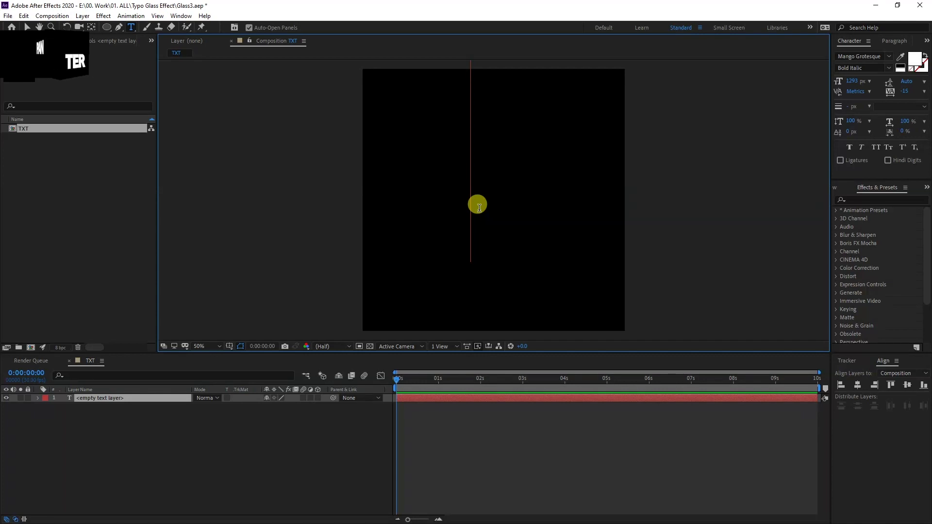
text(3)
key(Escape)
key(v)
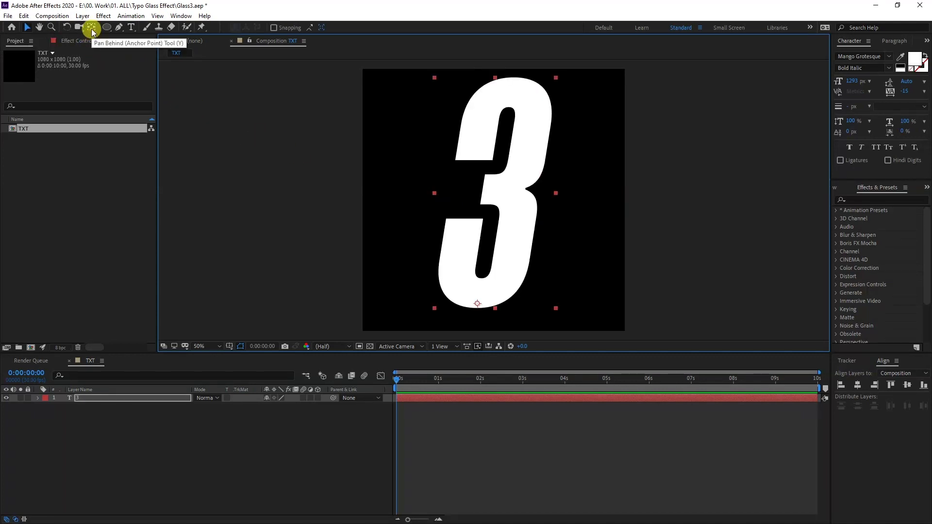
Centre the 3's anchor point, align it to the composition centre, and scale it to 84%
key(ctrl+alt+Home)
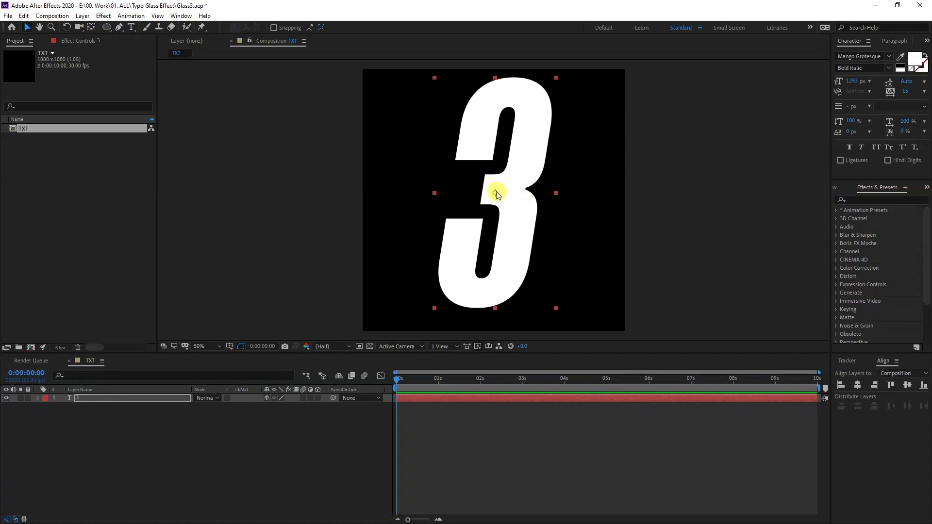
click(857, 386)
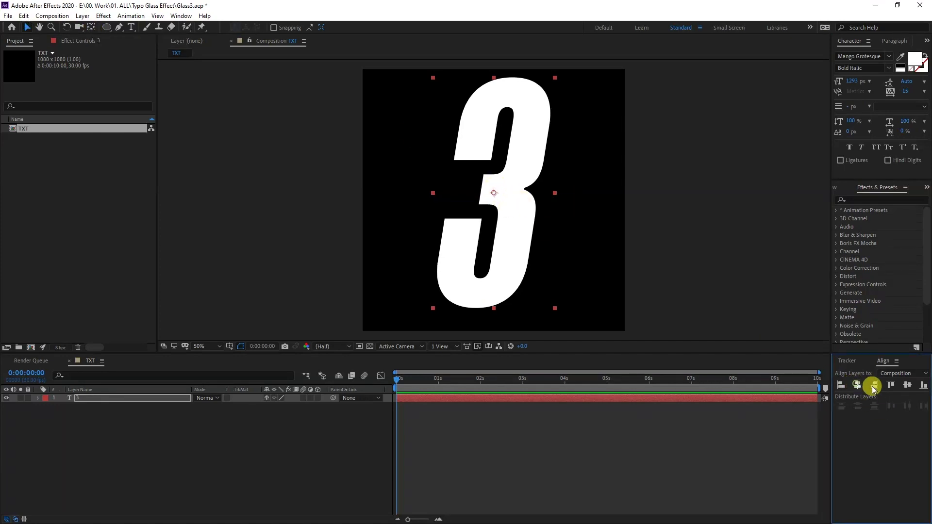
click(907, 386)
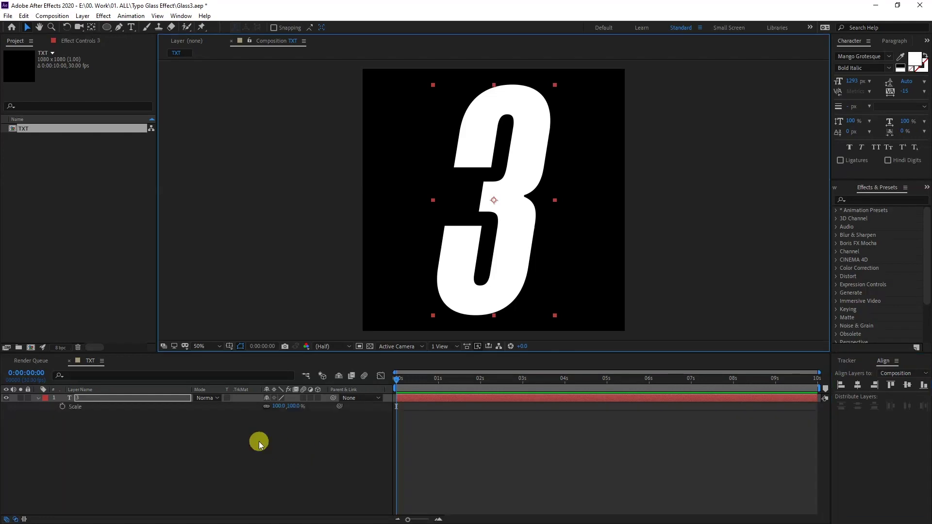
key(s)
drag(273, 406, 271, 406)
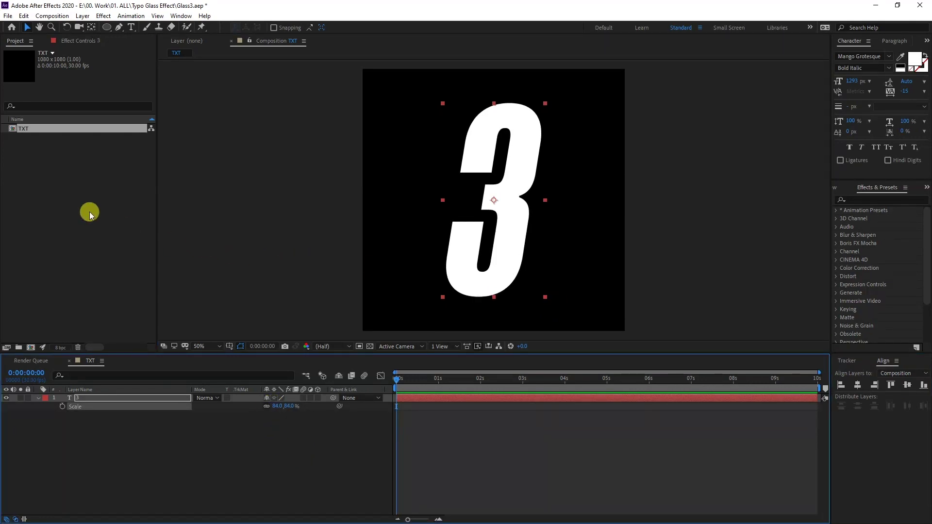
Create a new composition named Disp_map with a 40-second duration
right_click(90, 213)
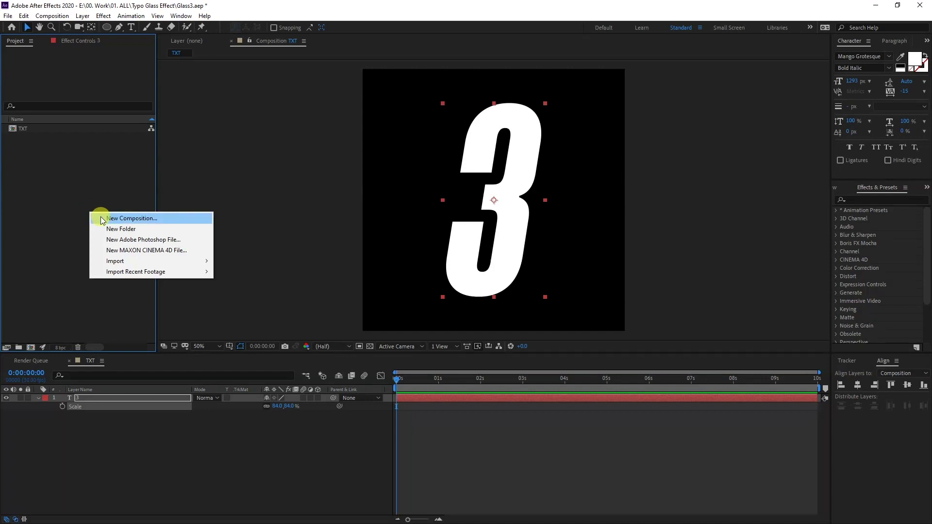
click(101, 216)
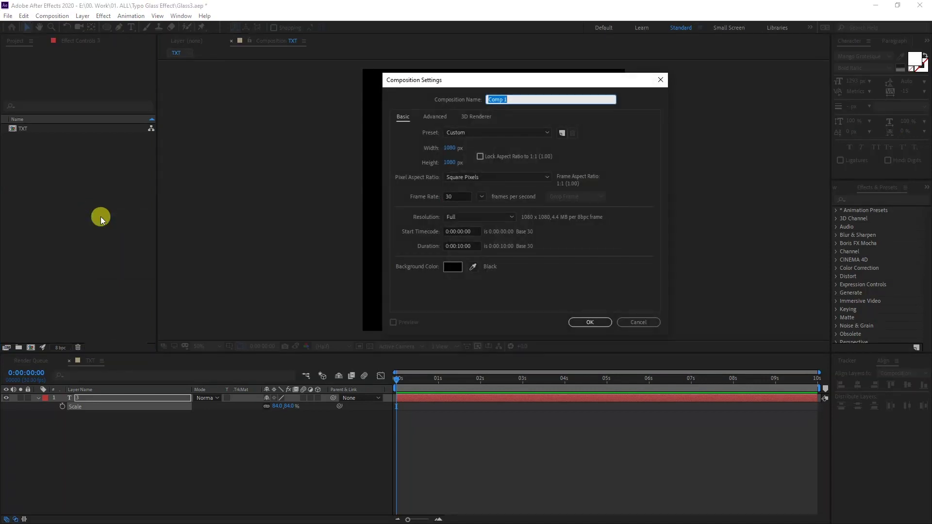
click(458, 246)
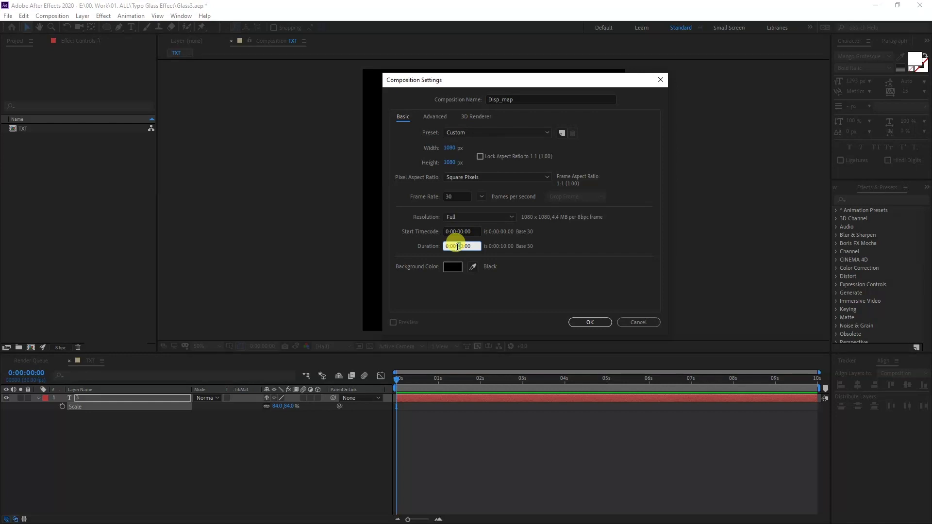
click(582, 321)
Add a black solid 70 px wide and 1080 px high, named Stripe
right_click(175, 458)
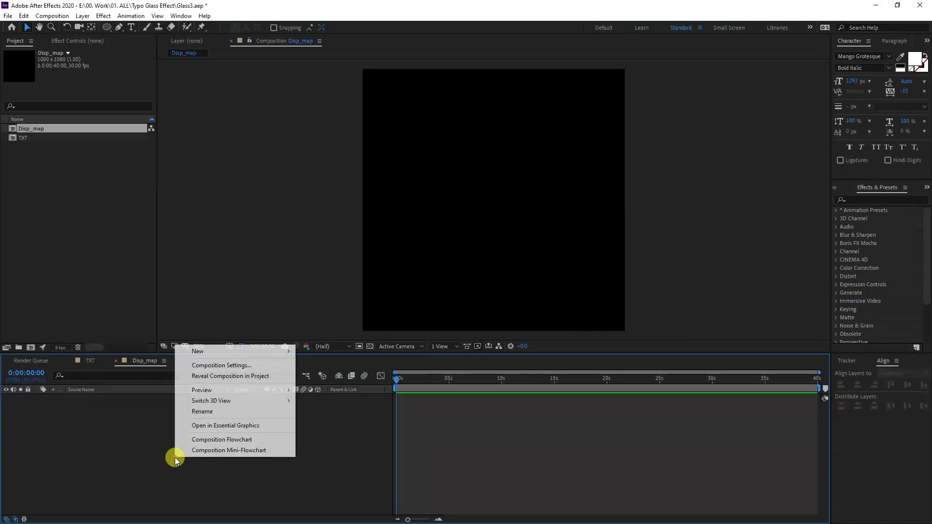
mouse_move(234, 351)
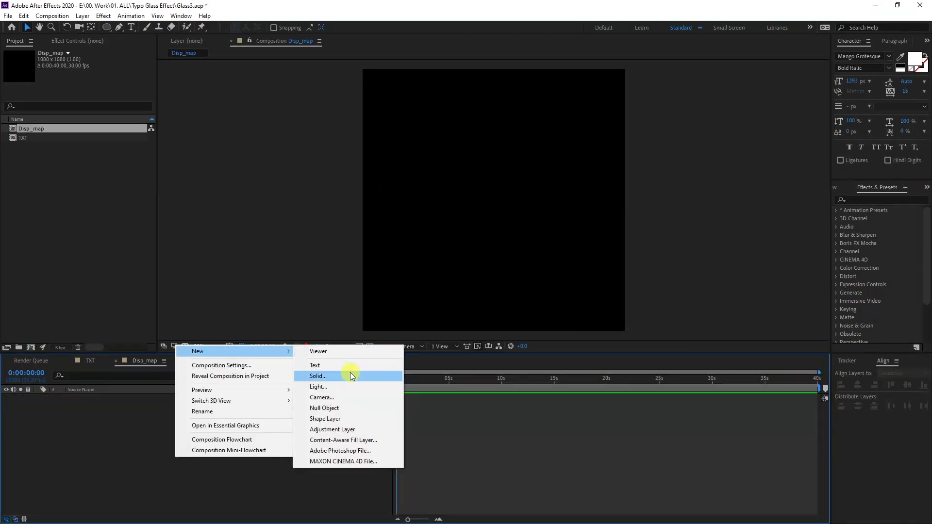
click(351, 371)
click(419, 204)
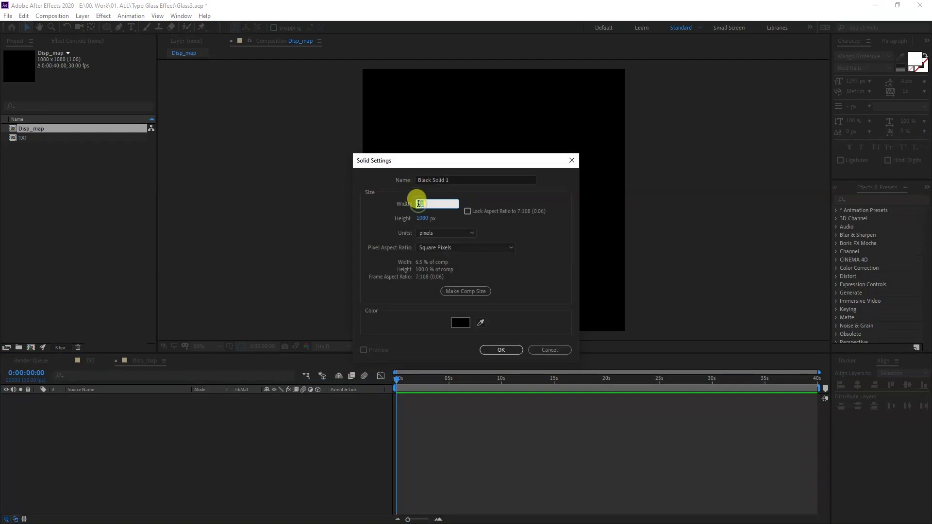
text(70)
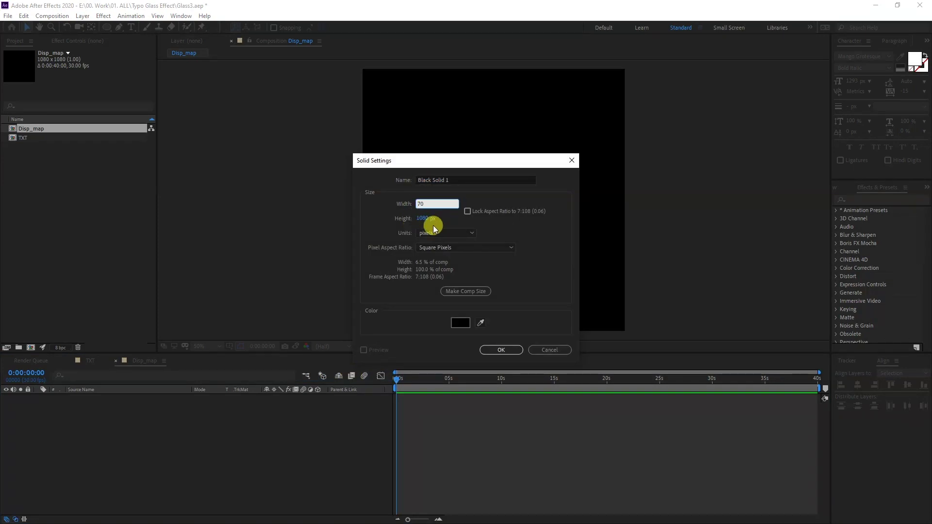
click(457, 178)
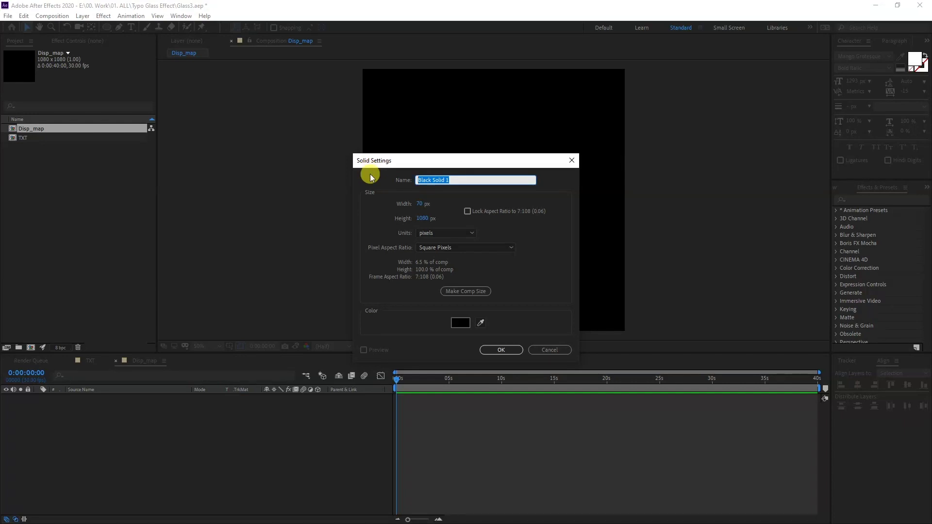
text(Stripe)
click(525, 349)
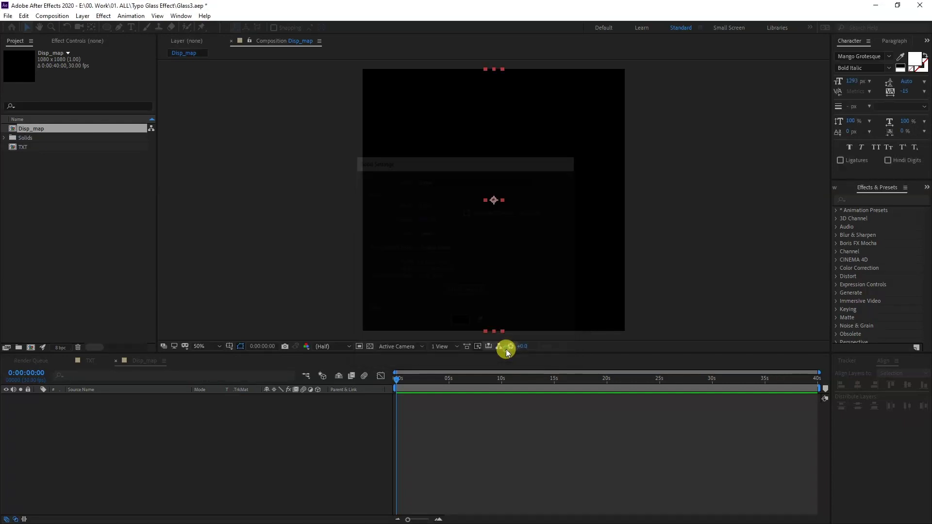
Find the Gradient Ramp effect and apply it to the Stripe layer
click(871, 201)
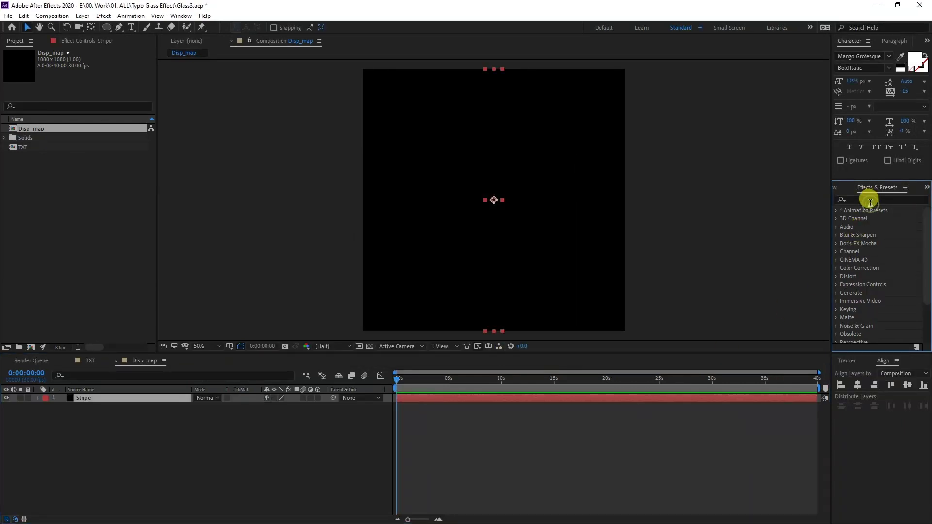
click(871, 200)
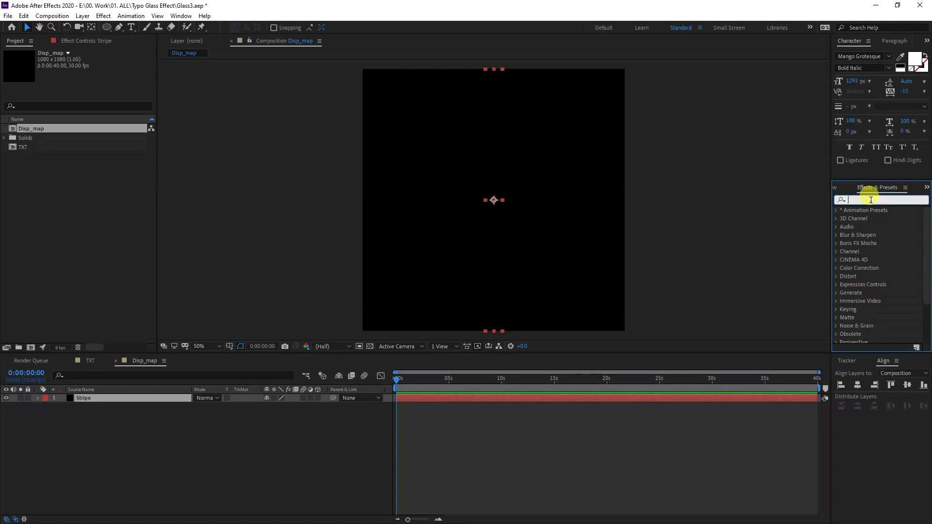
text(gradi)
click(890, 261)
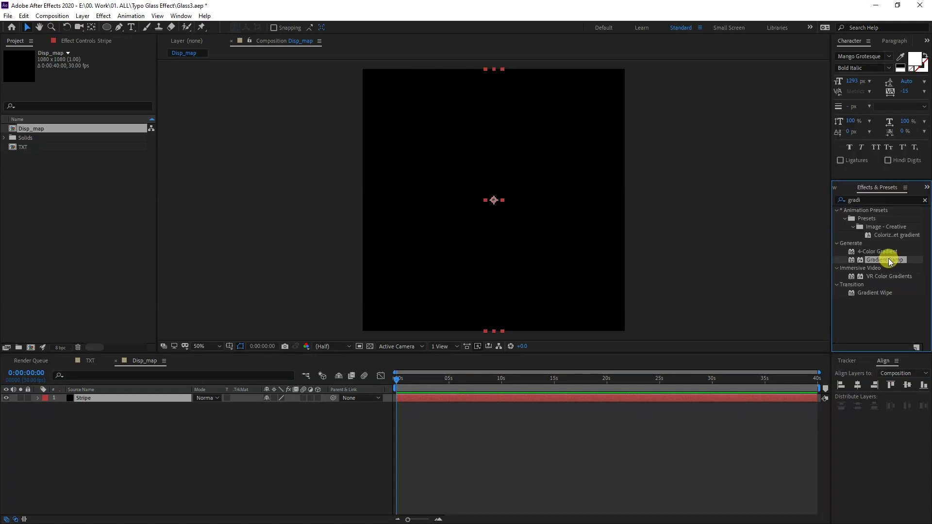
drag(889, 261, 95, 398)
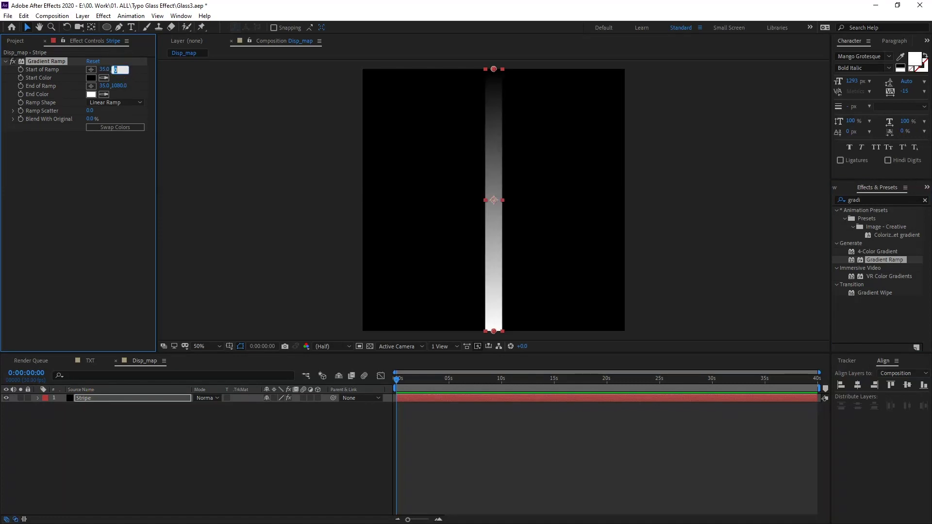
Set the ramp's Start to 0,540 and End to 73,540 across the stripe
click(120, 85)
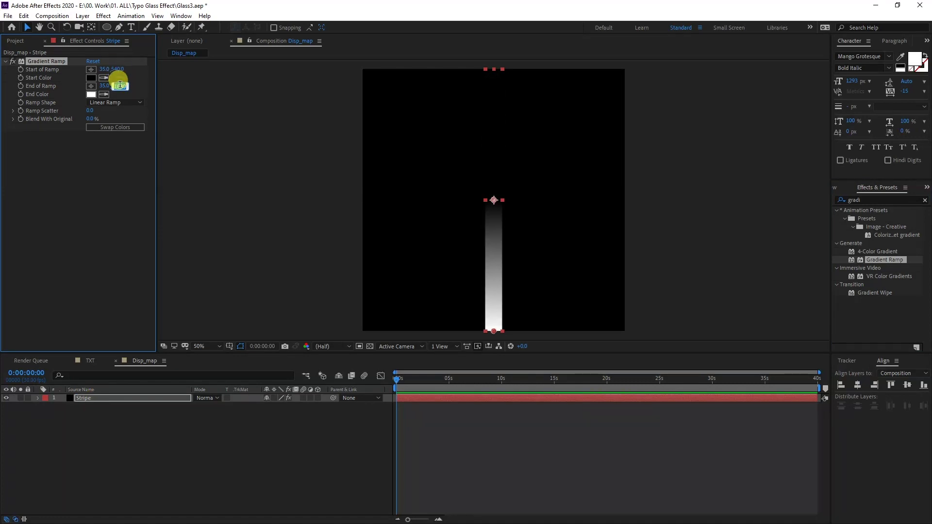
text(540)
key(Return)
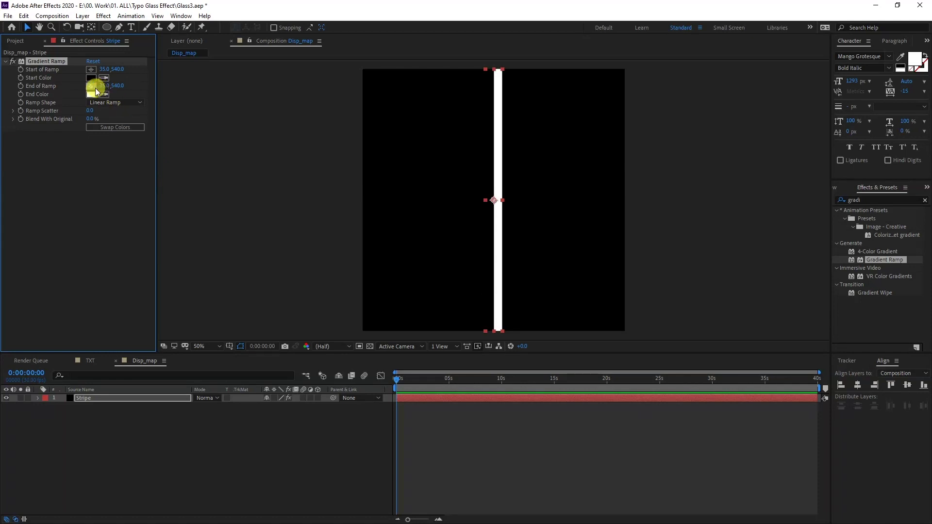
mouse_move(102, 86)
mouse_down()
mouse_move(88, 65)
mouse_move(110, 85)
mouse_move(129, 85)
mouse_move(103, 73)
mouse_up()
drag(104, 87, 103, 87)
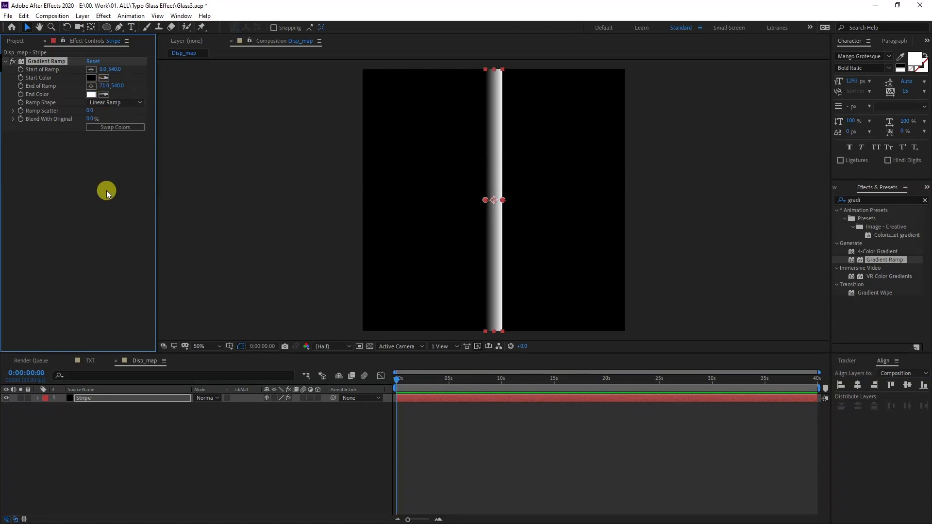
click(874, 200)
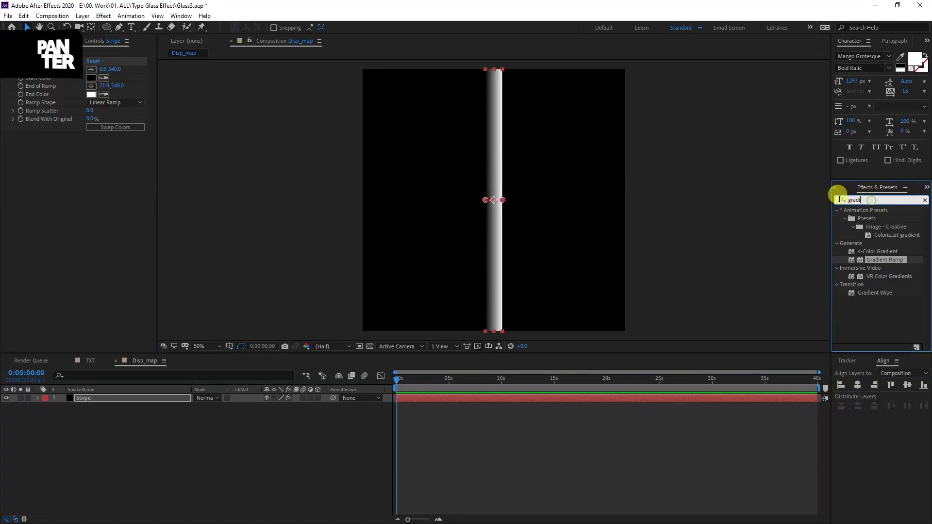
double_click(857, 198)
Apply Motion Tile to Stripe and raise Output Width to about 4000
text(motion t)
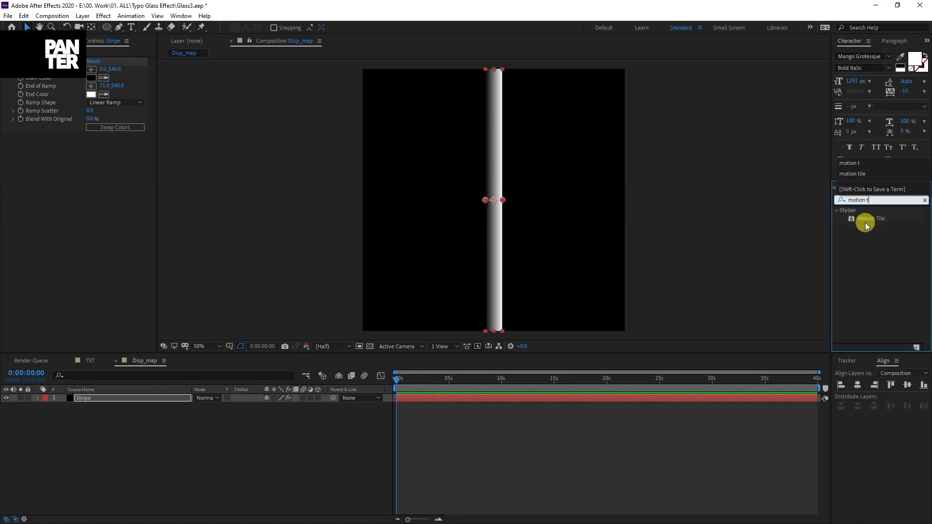
drag(861, 219, 105, 402)
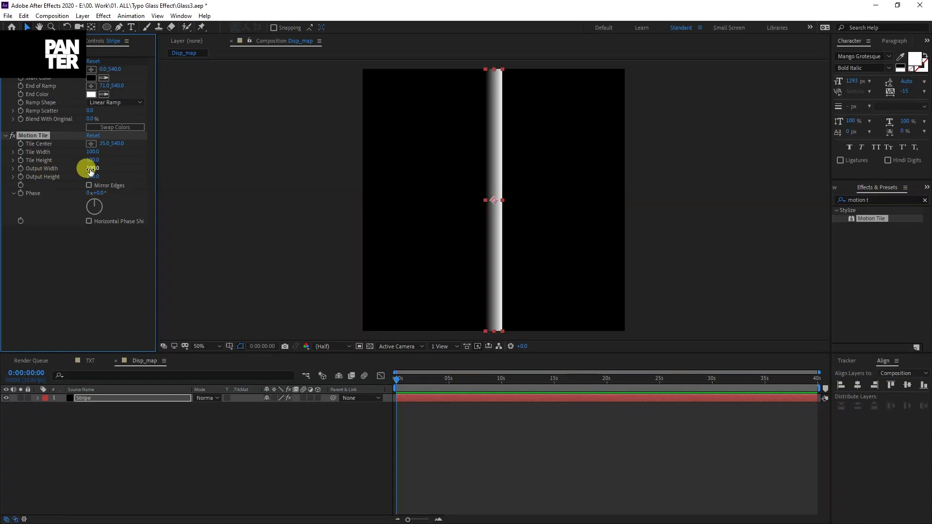
drag(90, 168, 281, 169)
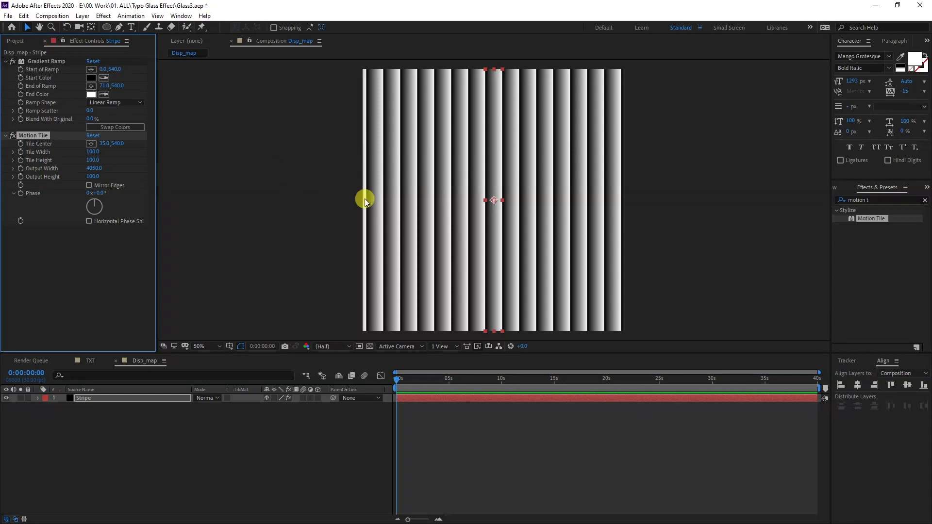
Keyframe Stripe's Position from -360,540 at 0 s to further right at the timeline end
key(comma)
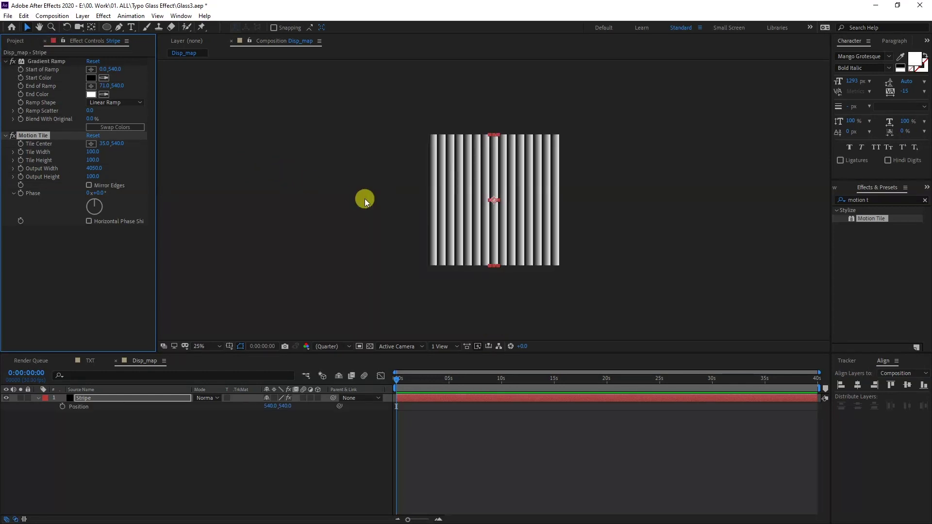
click(97, 407)
drag(483, 217, 382, 226)
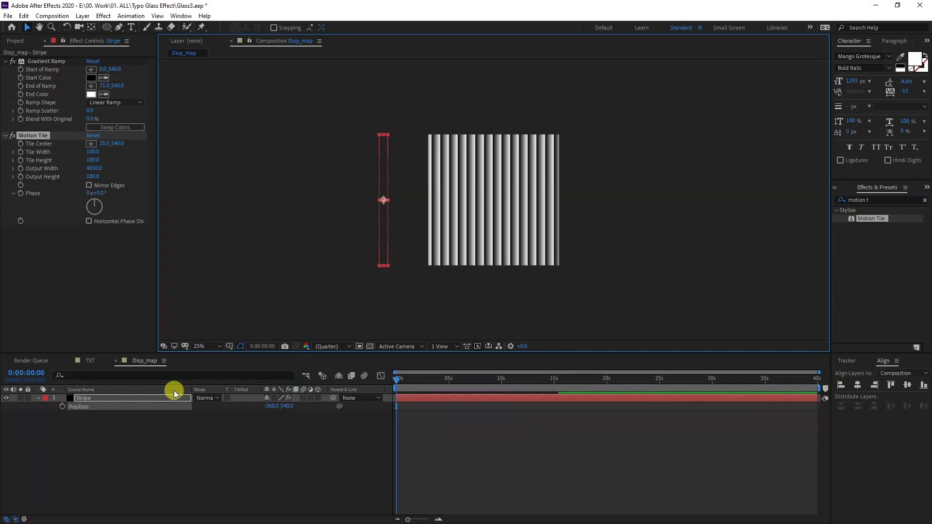
click(63, 407)
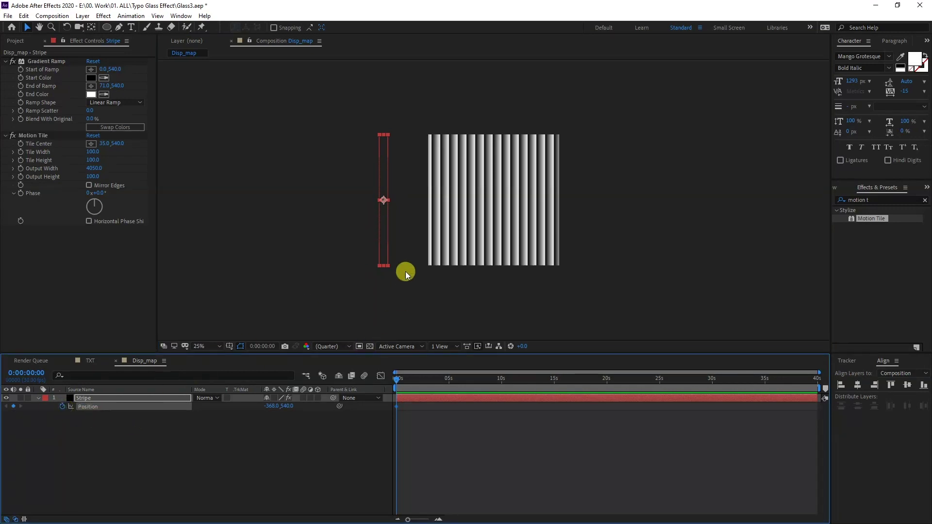
drag(398, 380, 825, 369)
drag(381, 229, 604, 242)
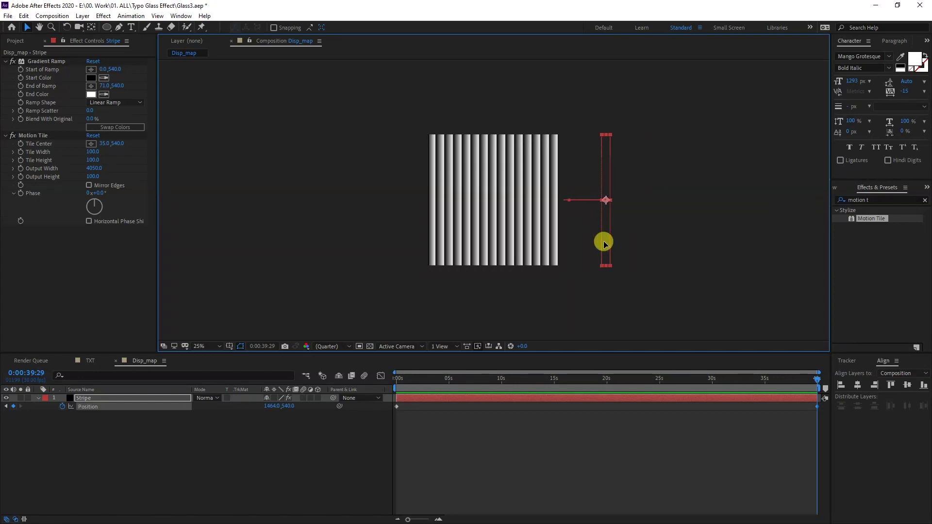
Preview the motion, move the end keyframe to 20 s, and trim the work area
drag(739, 378, 395, 370)
key(space)
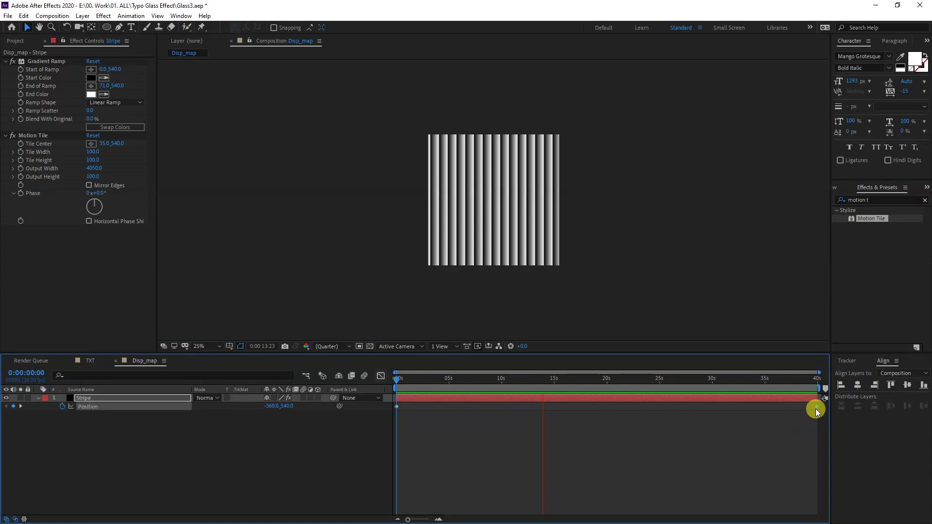
drag(817, 411, 607, 440)
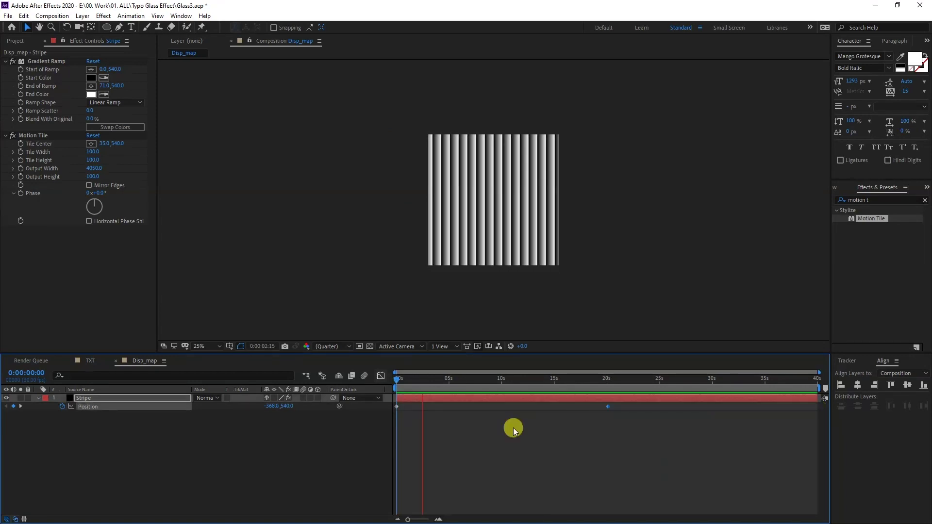
key(space)
drag(821, 388, 609, 383)
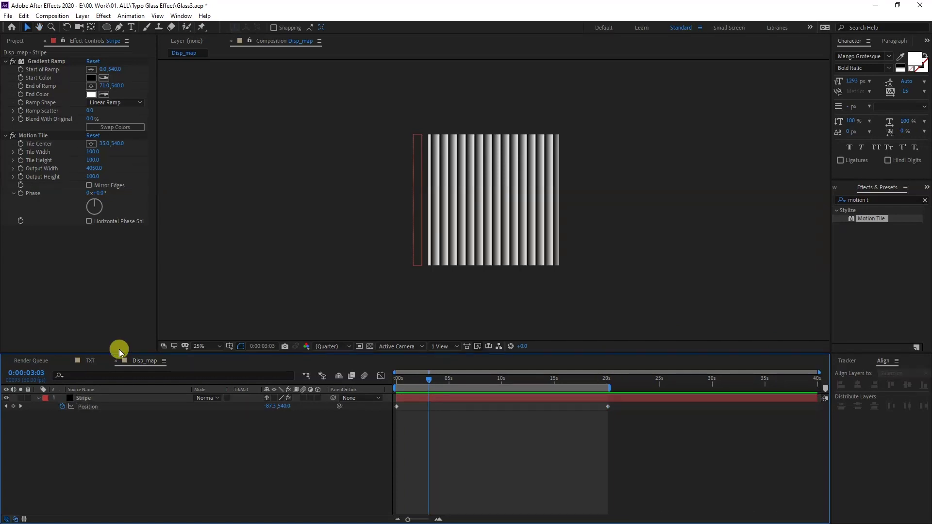
In TXT, add Disp_map as a layer and hide it
click(91, 359)
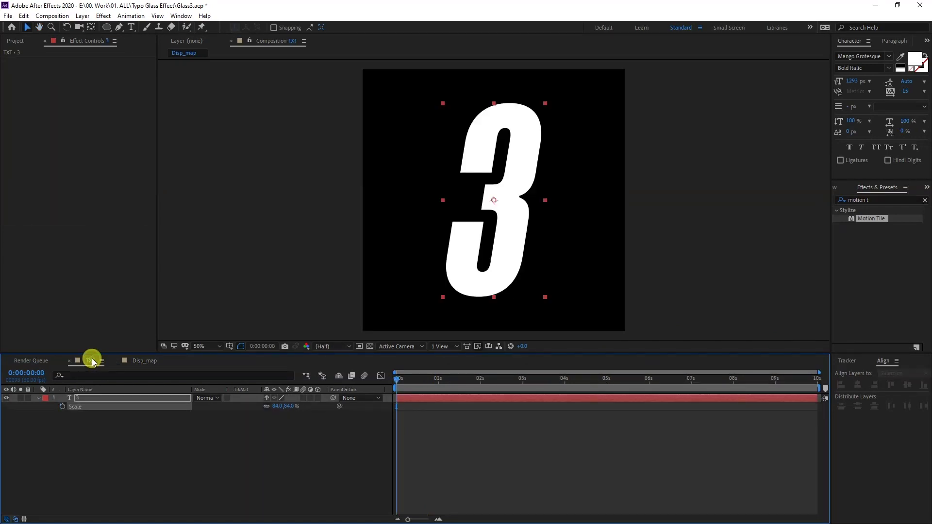
click(16, 41)
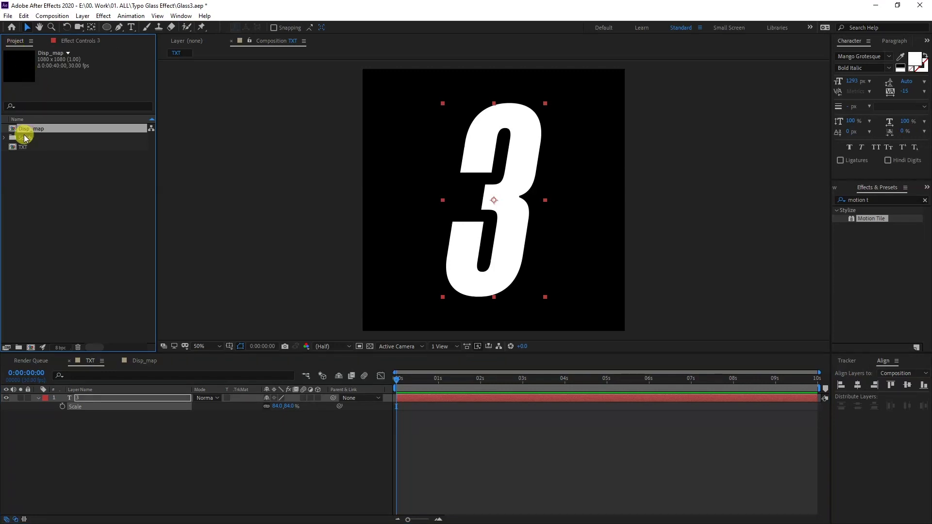
drag(31, 130, 120, 439)
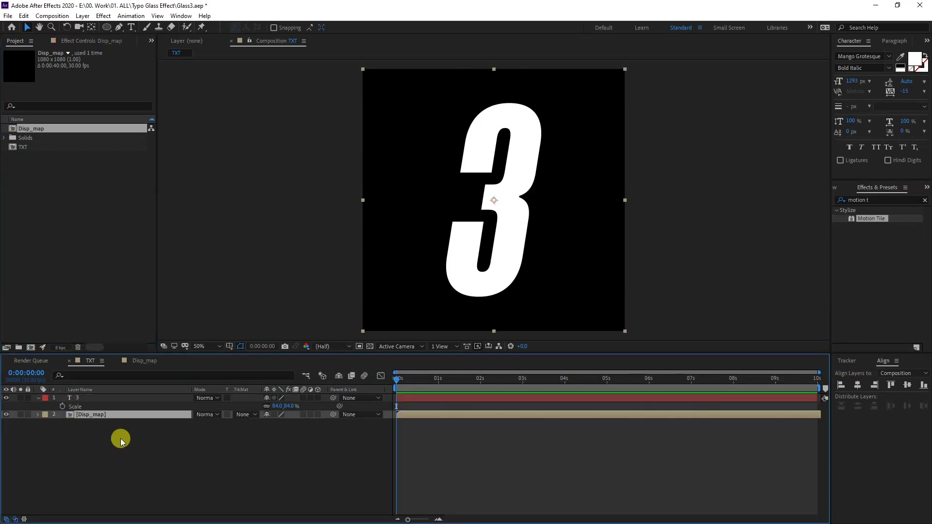
click(7, 416)
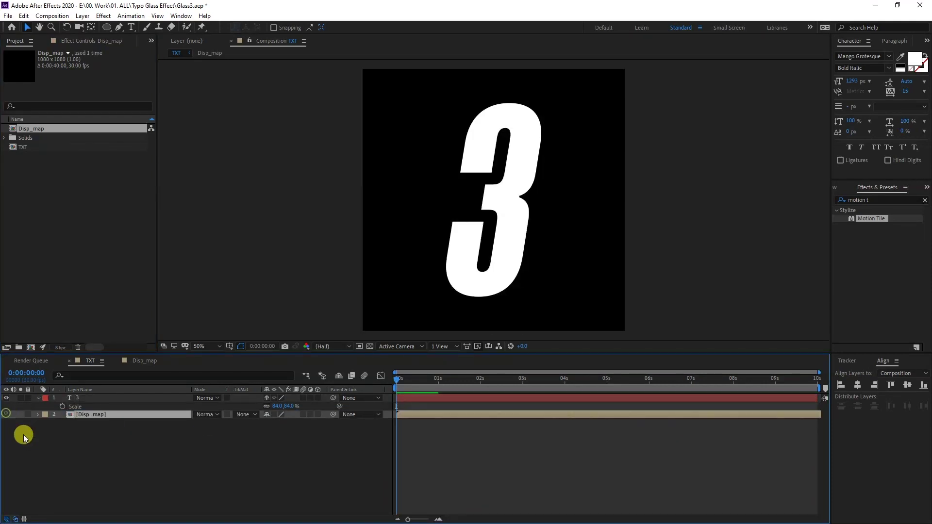
Add an adjustment layer named Glass and move it above the 3
right_click(100, 444)
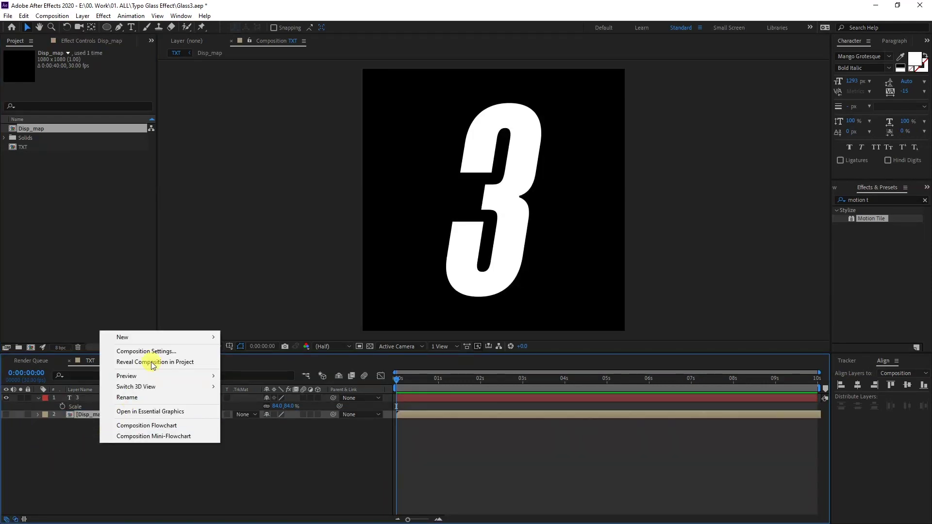
mouse_move(168, 336)
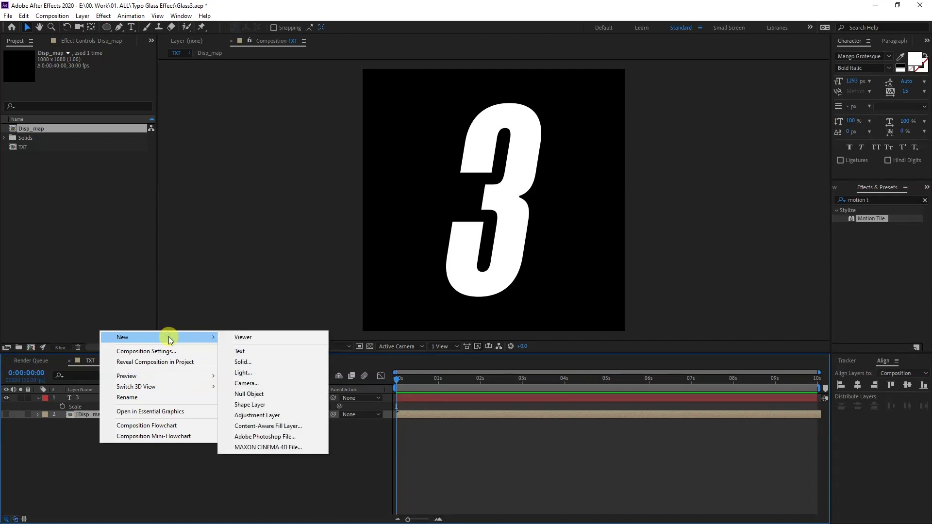
click(284, 414)
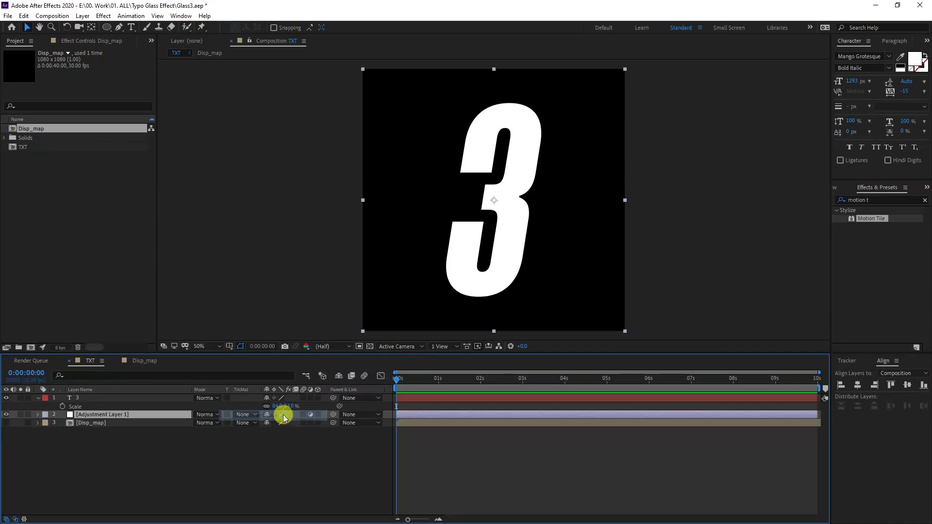
right_click(110, 416)
click(135, 409)
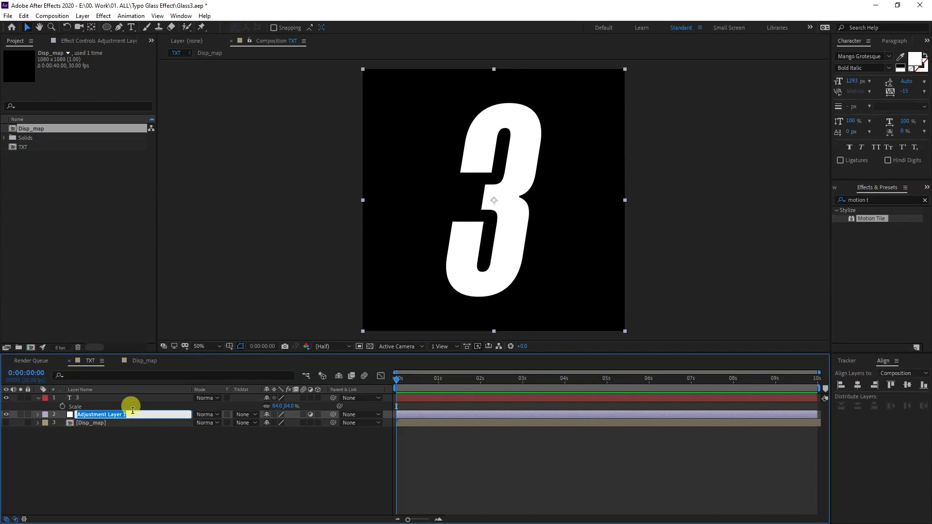
click(115, 433)
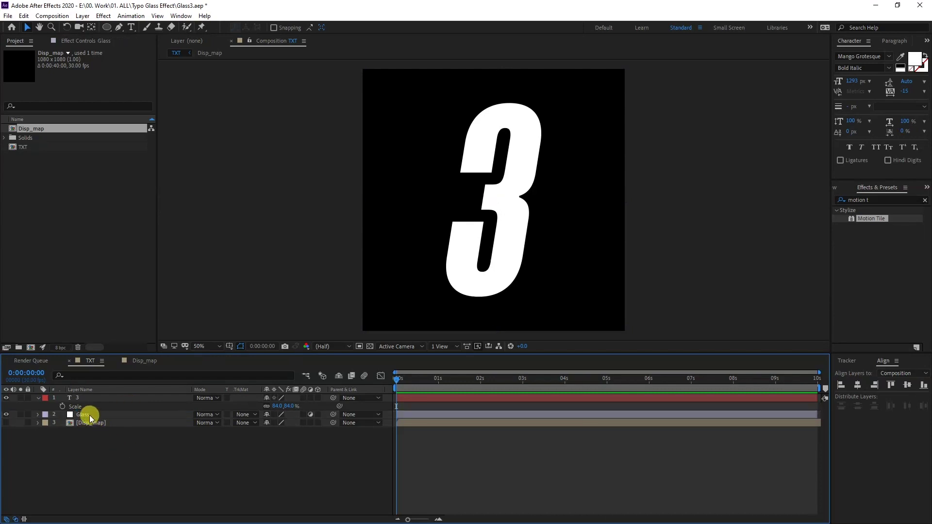
drag(89, 415, 96, 395)
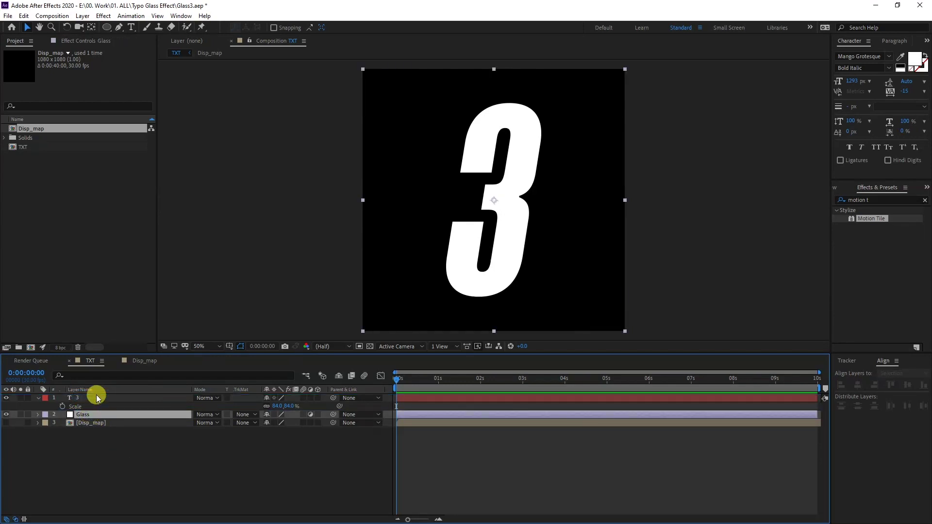
Apply Displacement Map to Glass with Disp_map as the displacement layer
click(924, 199)
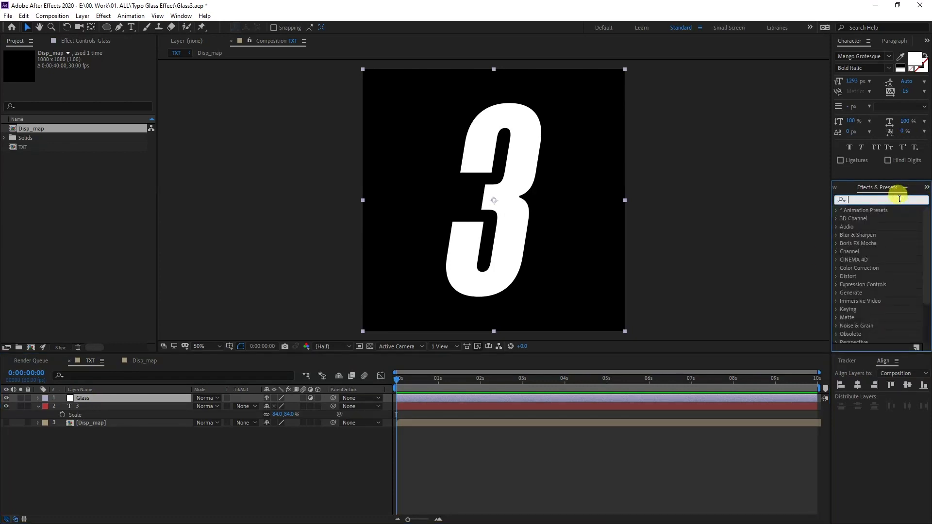
text(displa)
click(884, 261)
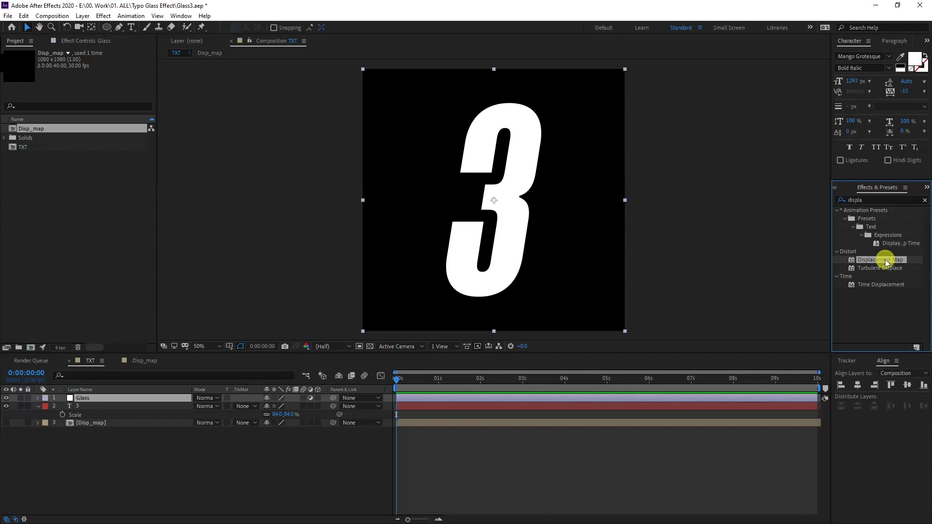
drag(884, 261, 94, 398)
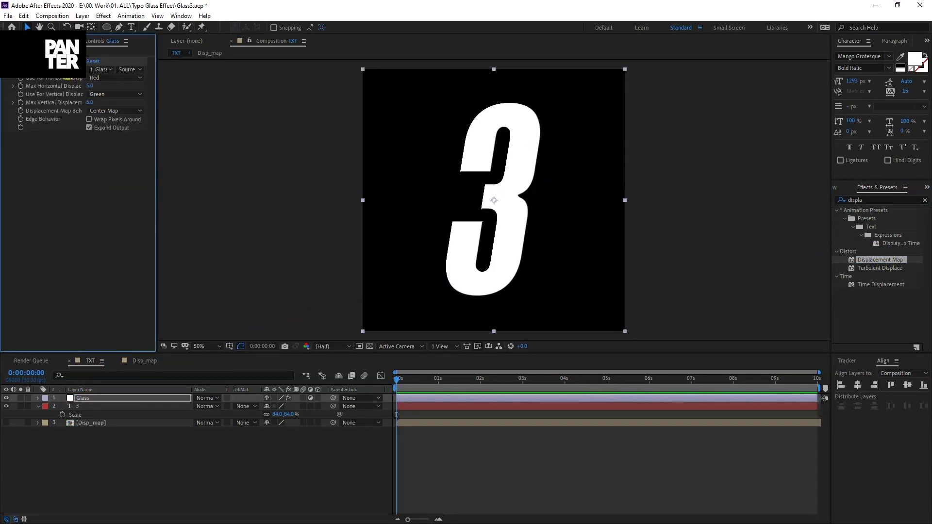
click(94, 69)
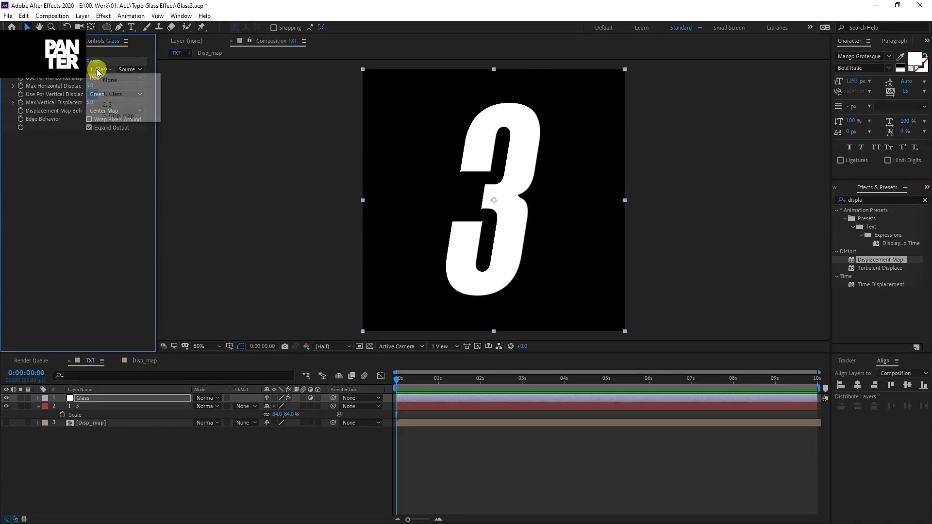
click(113, 116)
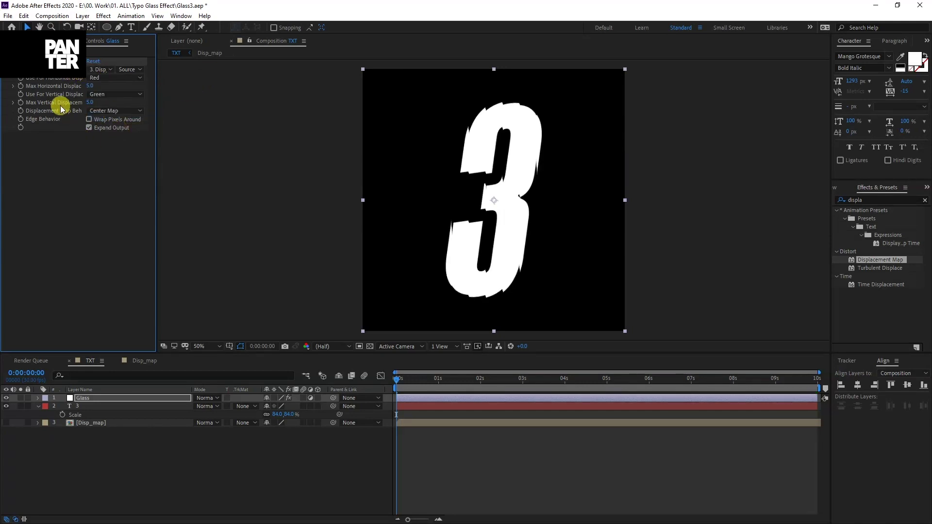
Set Max Vertical Displacement to 0 and Max Horizontal Displacement to 31
drag(90, 104, 148, 104)
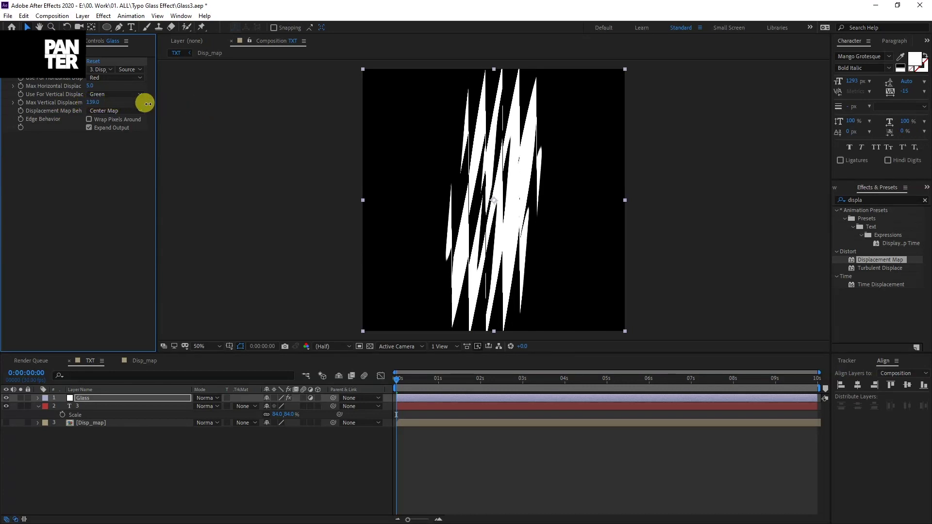
click(93, 101)
text(0)
key(Return)
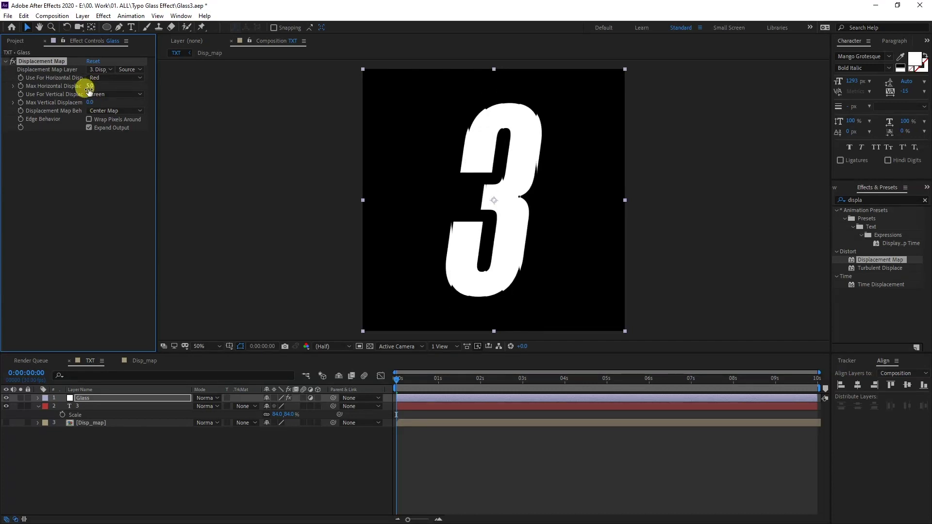
mouse_move(95, 89)
mouse_down()
mouse_move(126, 91)
mouse_move(102, 92)
mouse_up()
key(space)
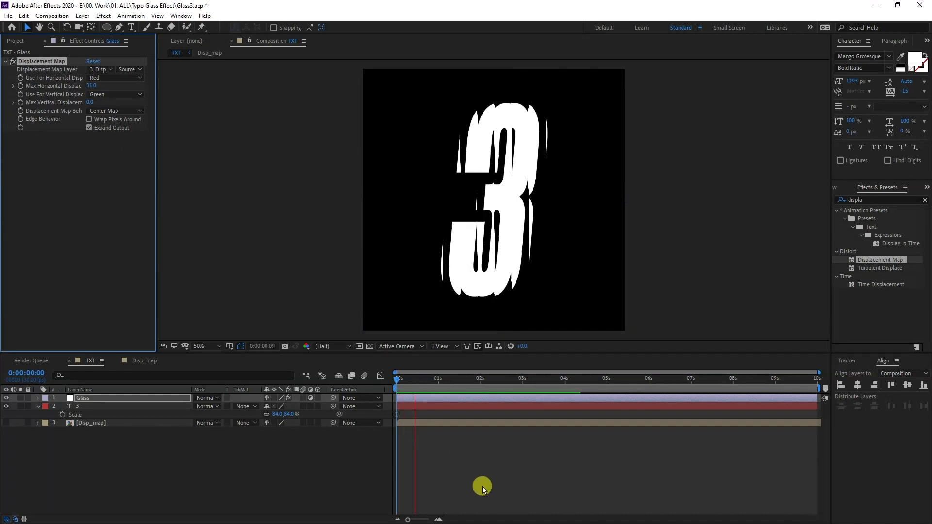